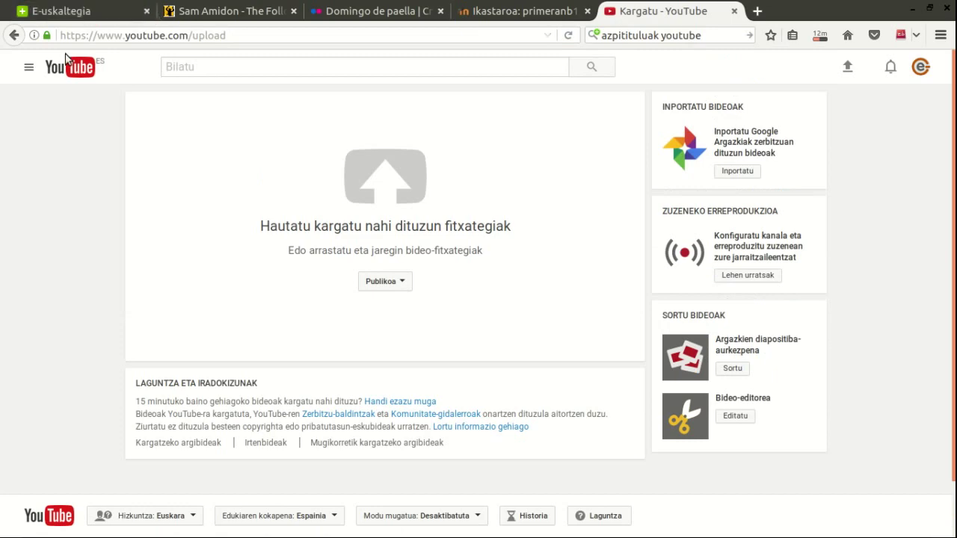
# Start uploading the video Paella.mp4 from the E-uskaltegi > Primeran > Jaiak folder to the channel
pyautogui.click(15, 35)
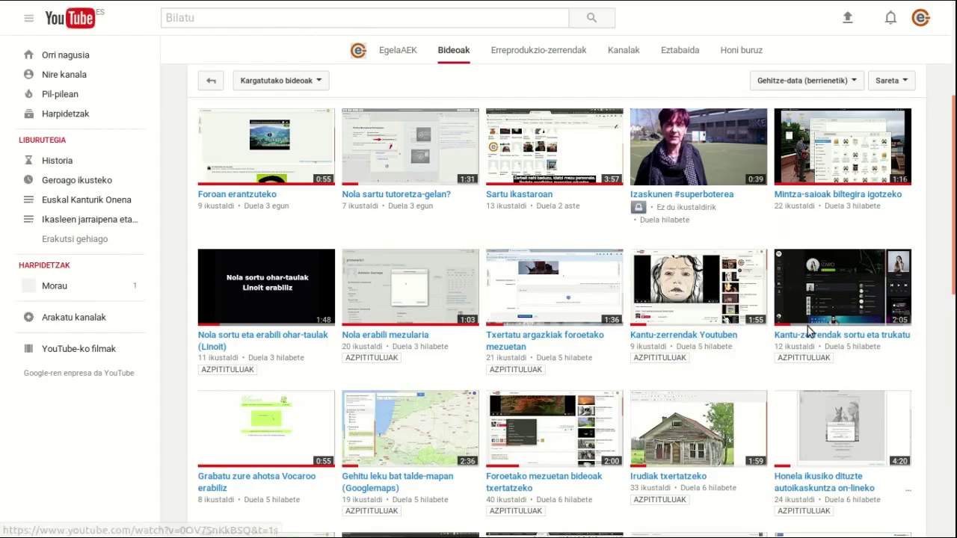
pyautogui.scroll(2, 932, 325)
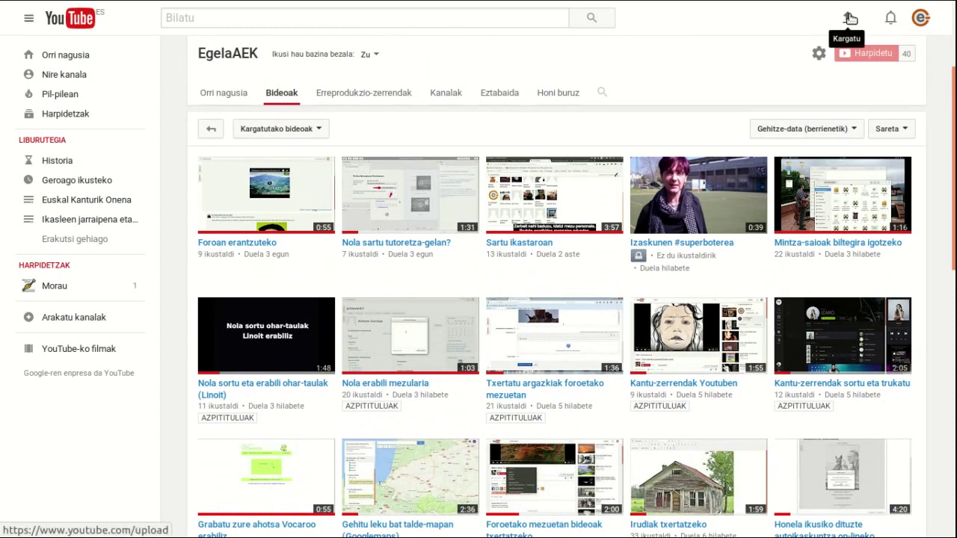
pyautogui.click(851, 18)
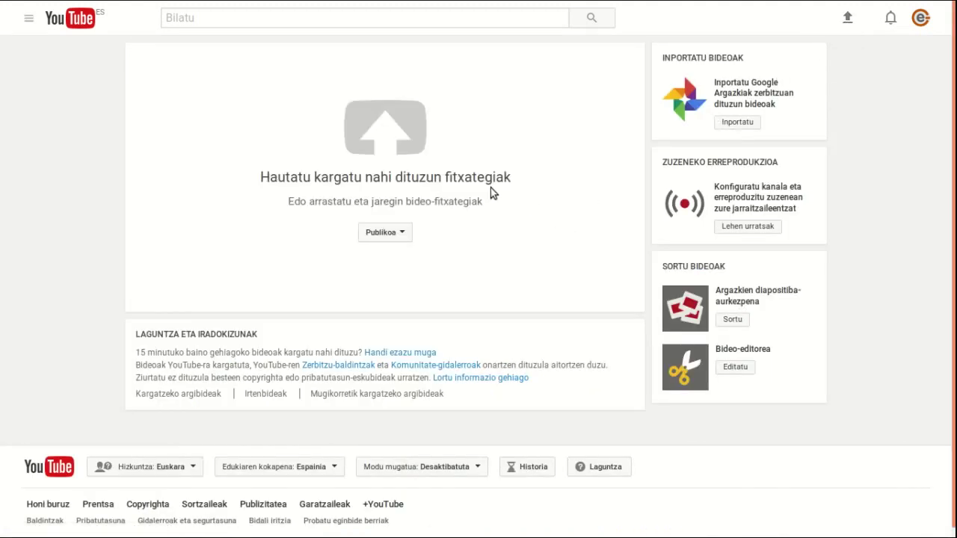
pyautogui.click(379, 142)
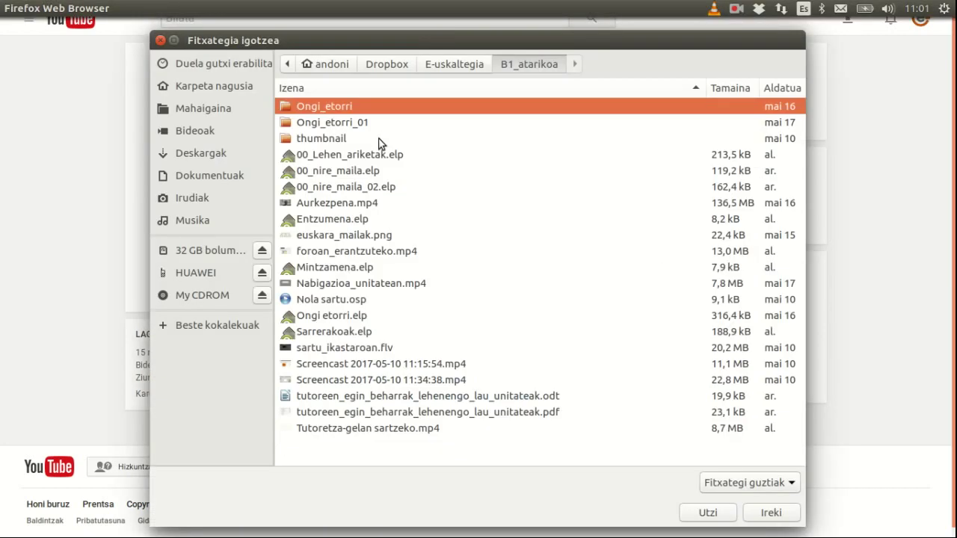
pyautogui.click(454, 65)
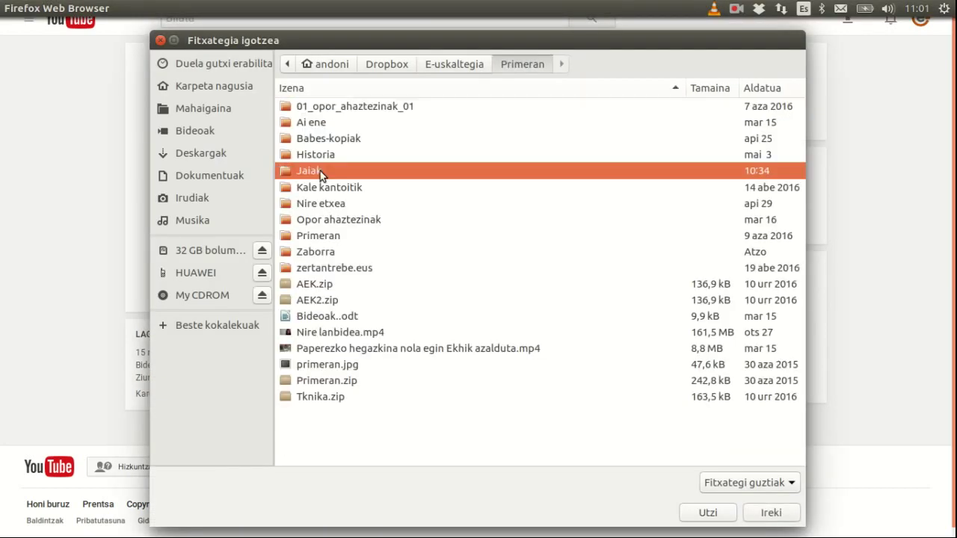
pyautogui.doubleClick(320, 170)
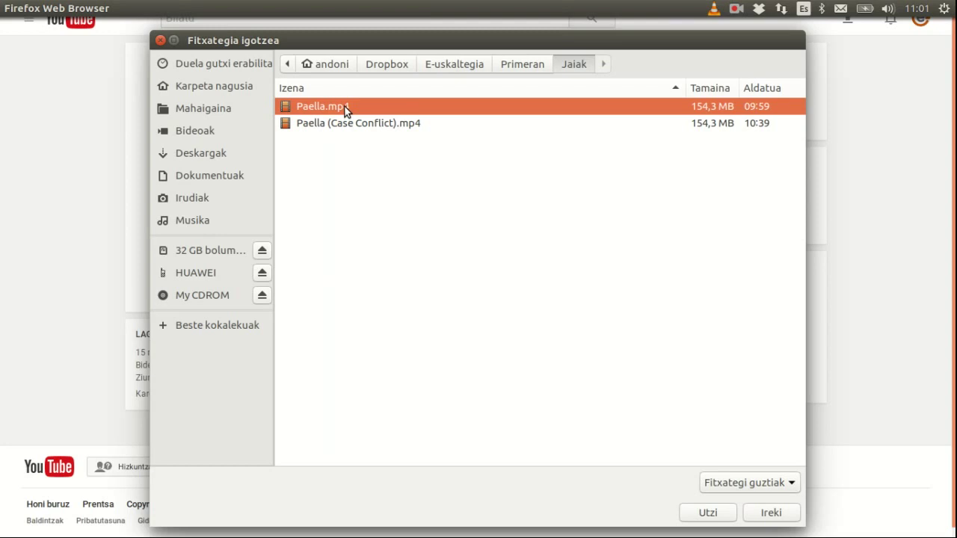
pyautogui.click(759, 523)
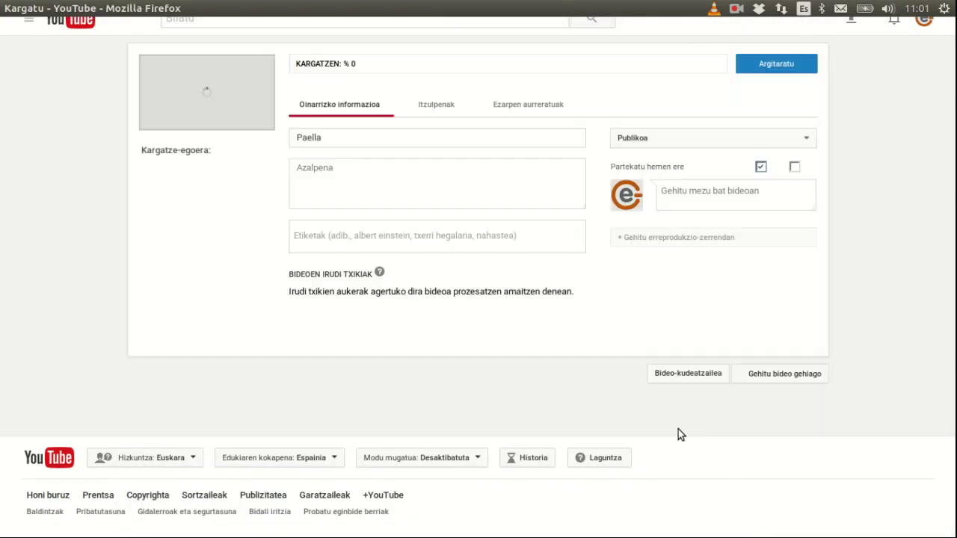
# Title the video "Paella nola egin" and describe it as "Paella nola egiten den azaltzen duen bideoa."
pyautogui.click(369, 145)
pyautogui.write('nola egi')
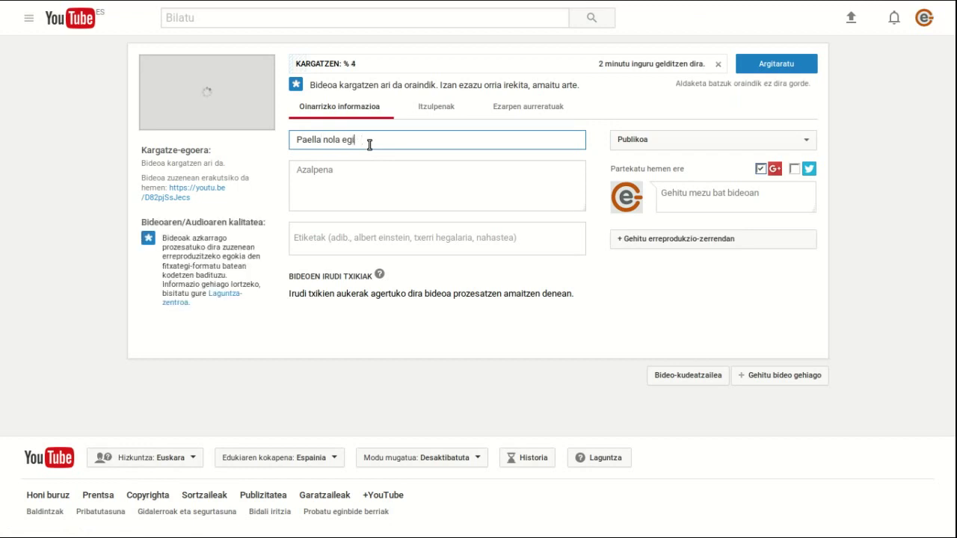
pyautogui.write('n')
pyautogui.click(364, 165)
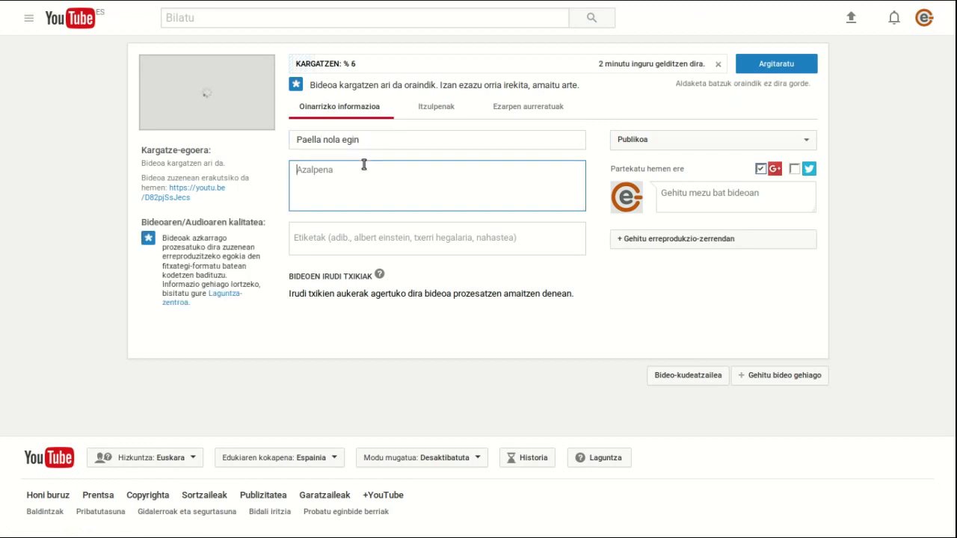
pyautogui.write('Paella')
pyautogui.write('nola egiten den azaltzen duen bideoa.')
# Add the tags primeran, euskara, b1 and errezetak to the video
pyautogui.click(359, 241)
pyautogui.write('pr')
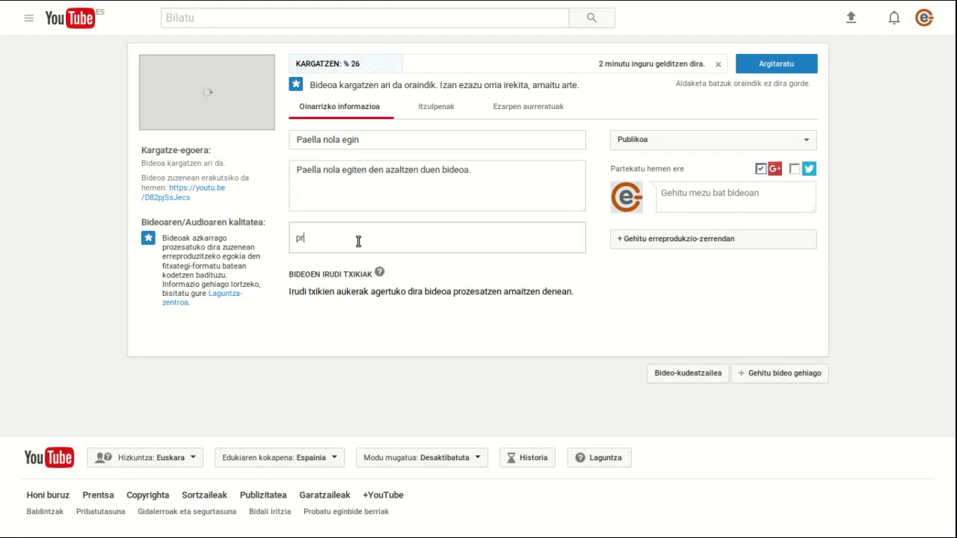
pyautogui.write('imeran')
pyautogui.press('Return')
pyautogui.write('euskara')
pyautogui.press('Return')
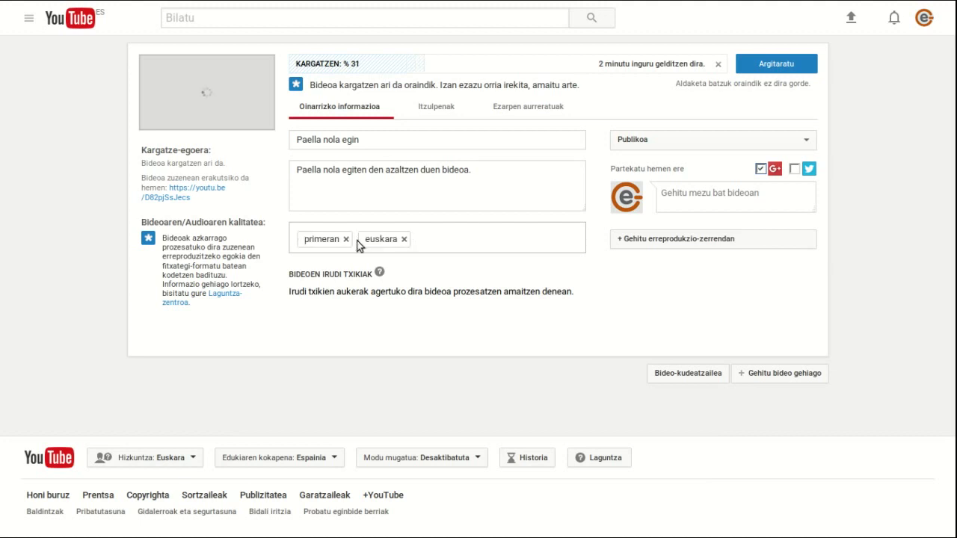
pyautogui.write('b1')
pyautogui.press('Return')
pyautogui.write('errezetak')
pyautogui.press('Return')
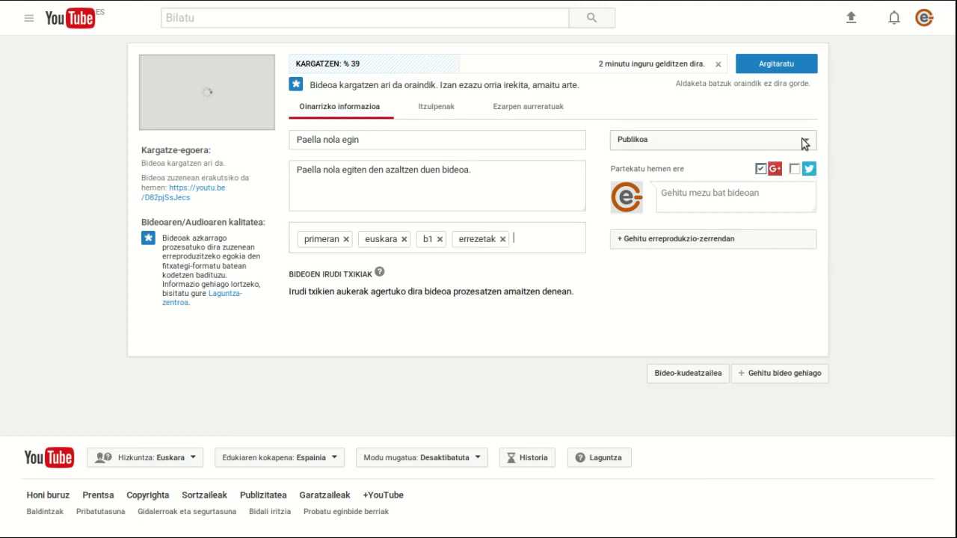
# Set the video's privacy to Publikoa and publish it
pyautogui.click(804, 143)
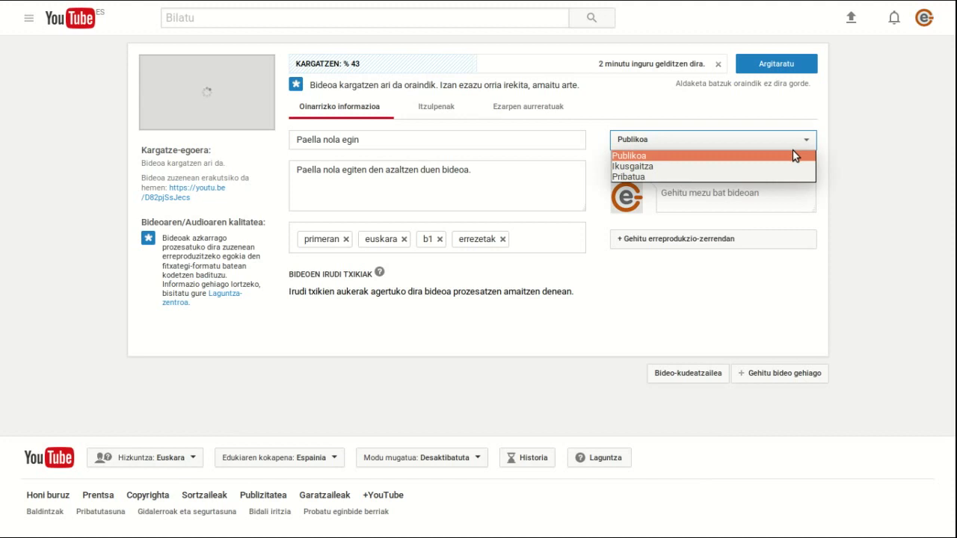
pyautogui.click(794, 153)
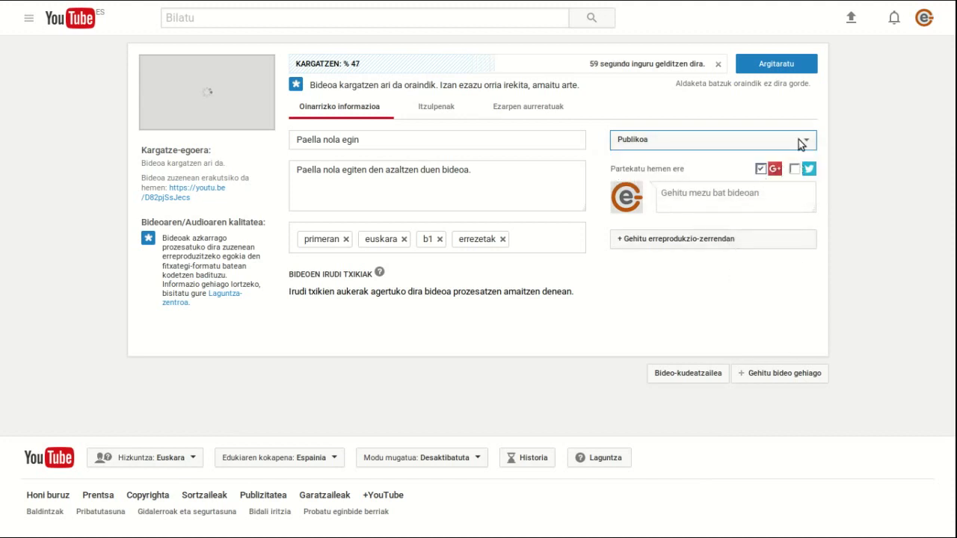
pyautogui.click(797, 67)
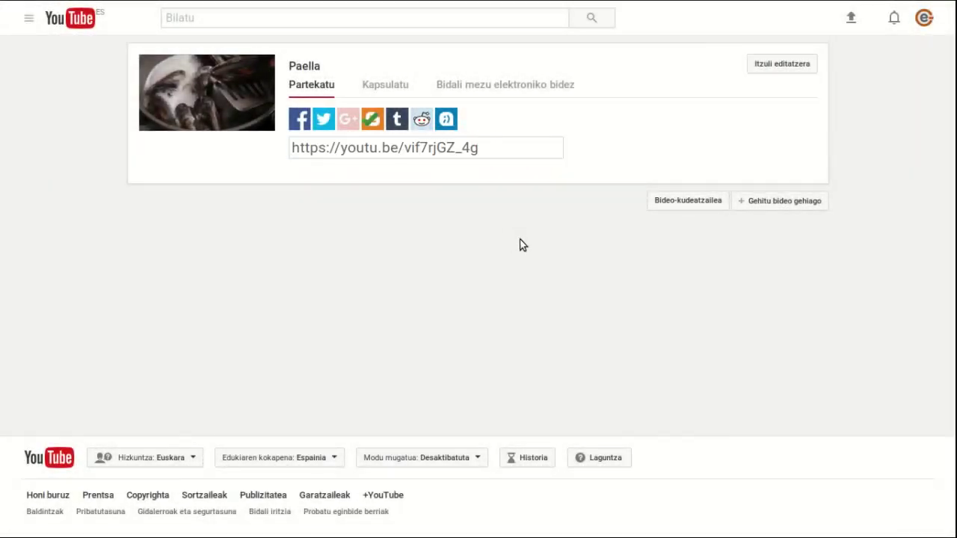
# Copy the published video's share link and open it in a new browser tab, with the browser in full screen
pyautogui.click(499, 146)
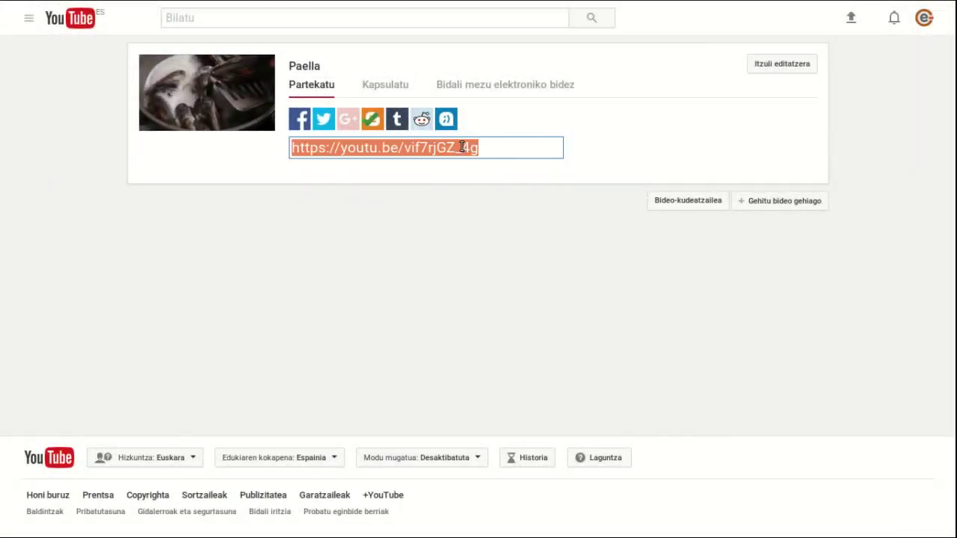
pyautogui.rightClick(462, 146)
pyautogui.click(503, 186)
pyautogui.moveTo(710, 3)
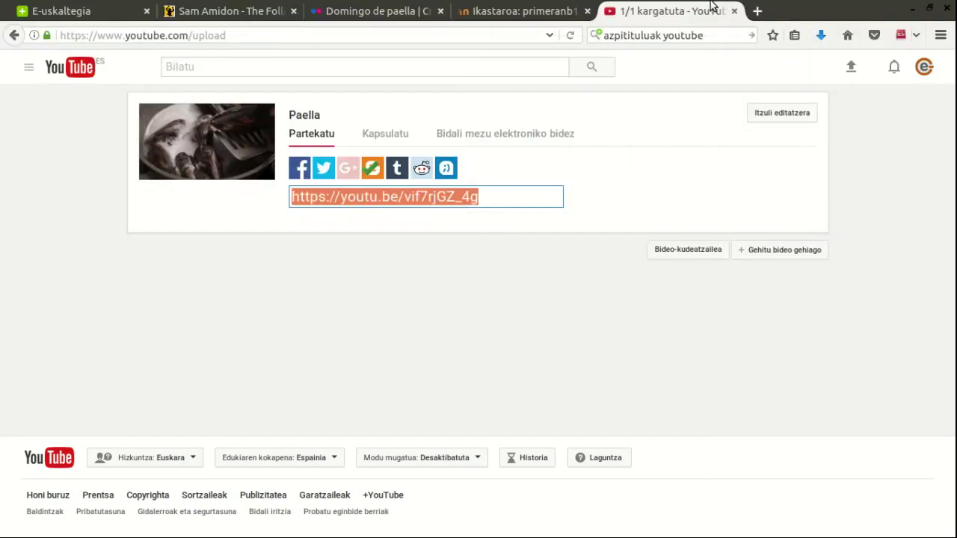
pyautogui.click(758, 10)
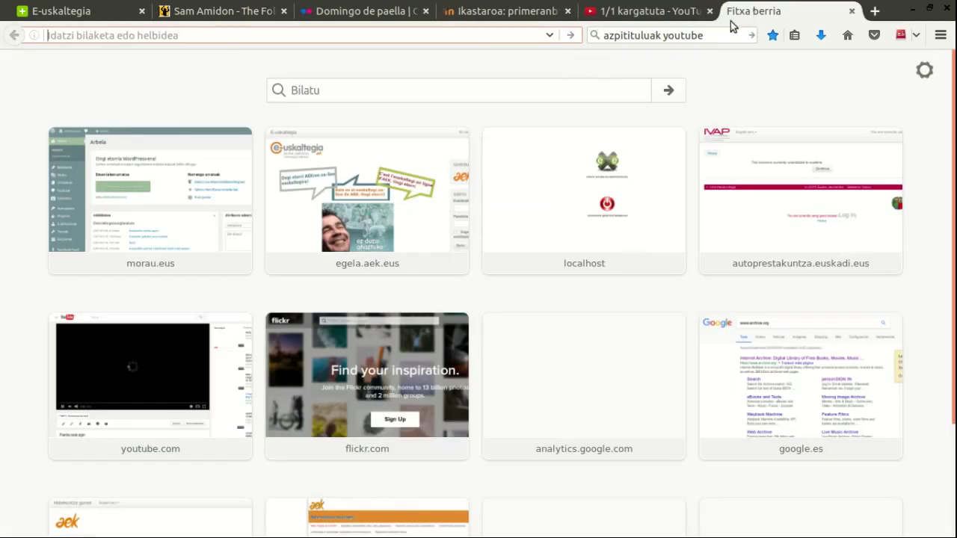
pyautogui.rightClick(230, 34)
pyautogui.click(276, 91)
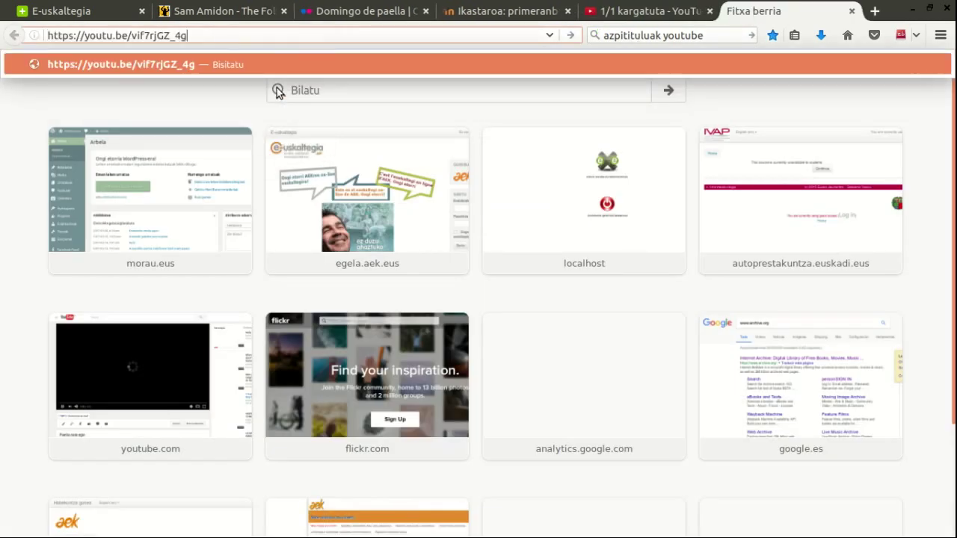
pyautogui.click(309, 36)
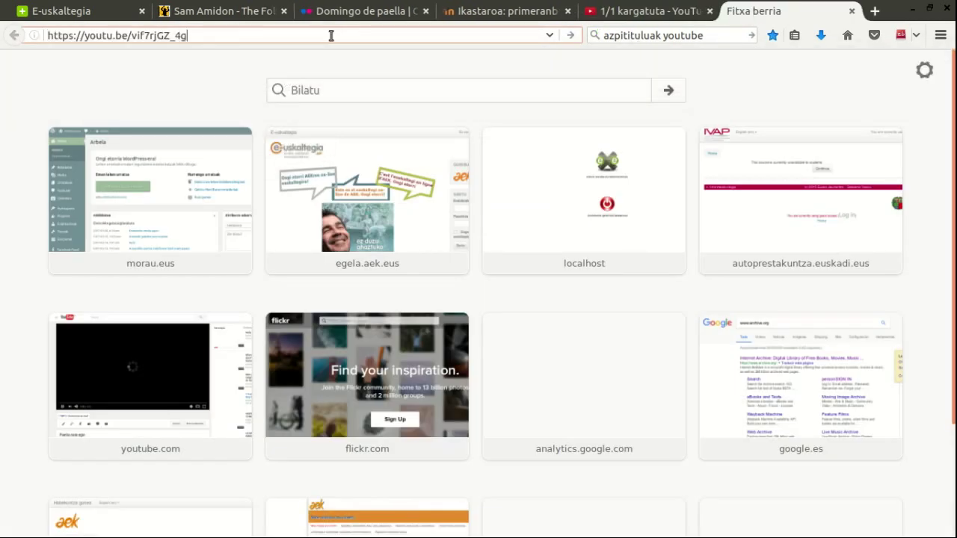
pyautogui.click(568, 34)
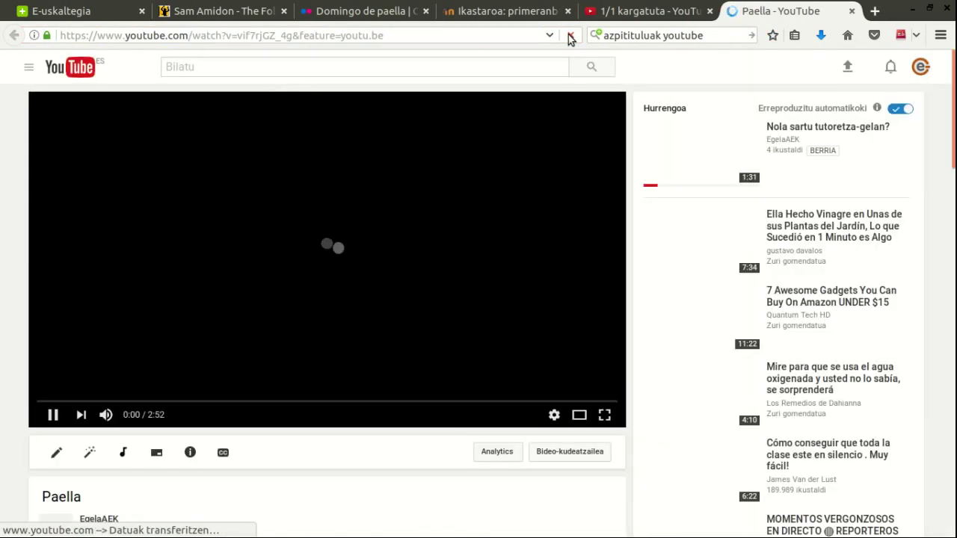
pyautogui.press('F11')
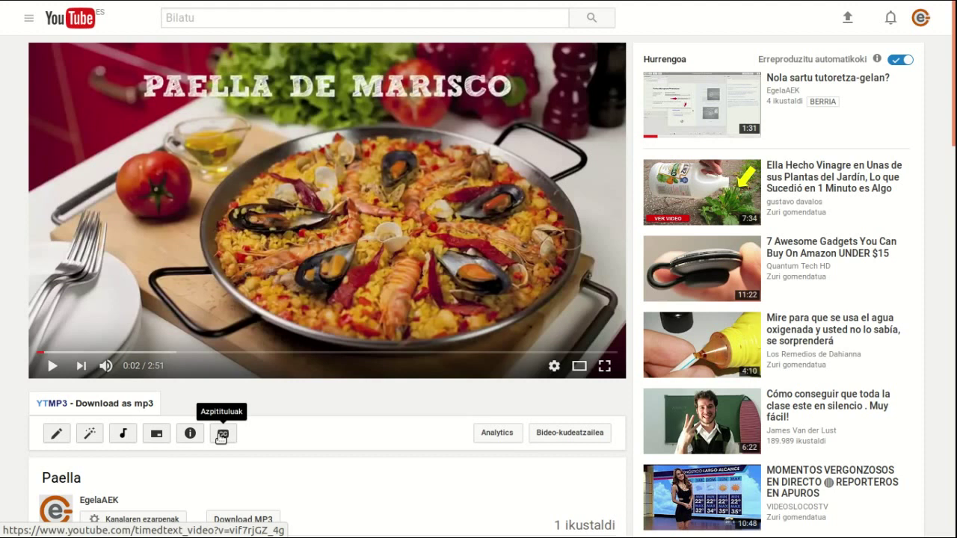
# Add new Euskara subtitles to the Paella video, choosing to create them manually with Sortu azpitituluak
pyautogui.click(221, 436)
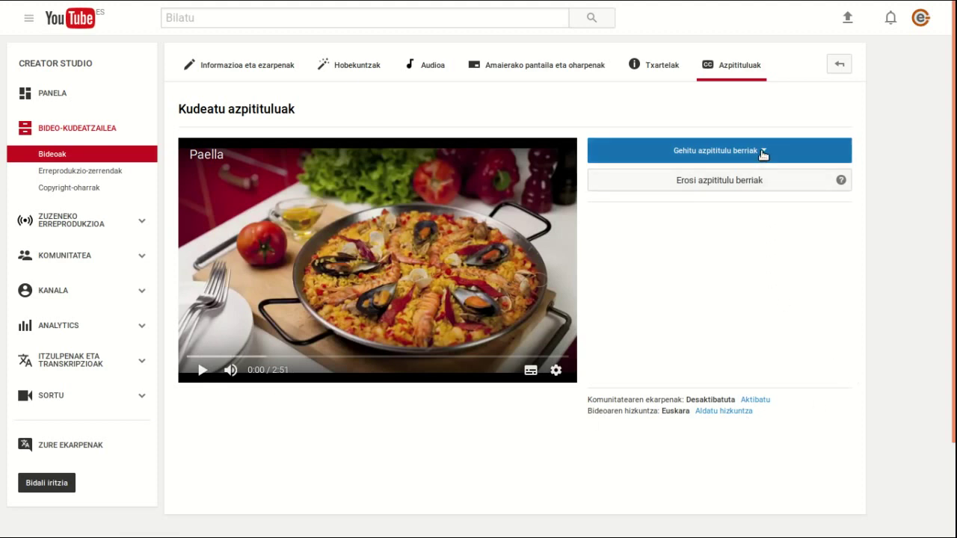
pyautogui.click(762, 152)
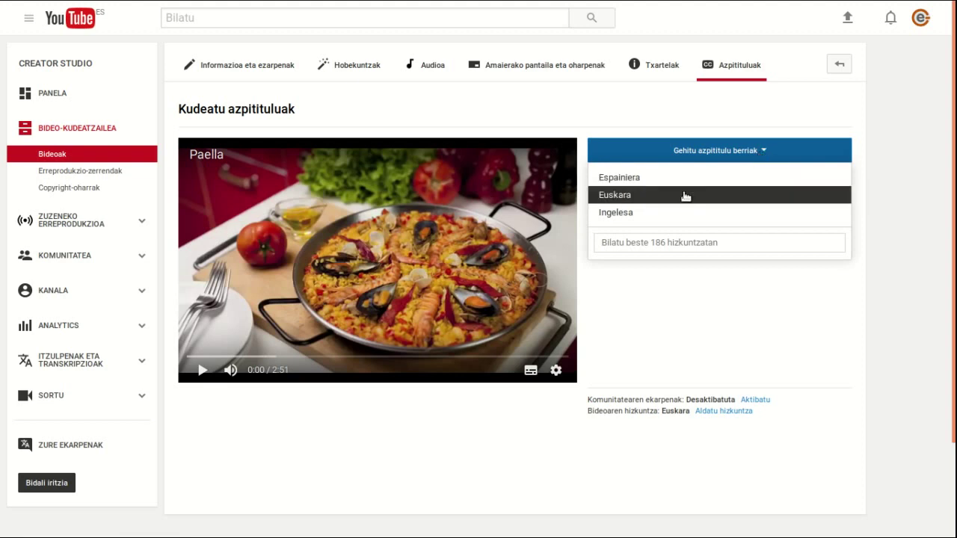
pyautogui.click(686, 195)
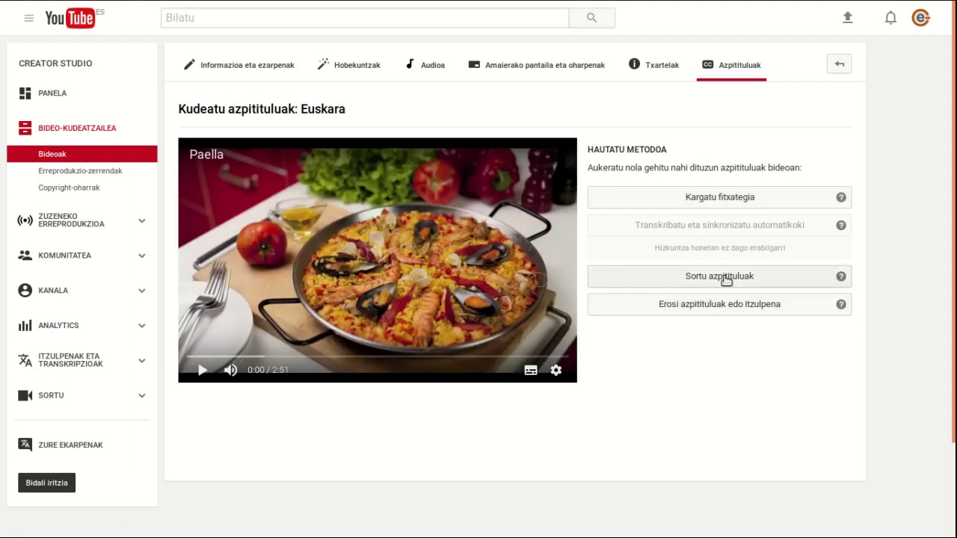
pyautogui.click(719, 275)
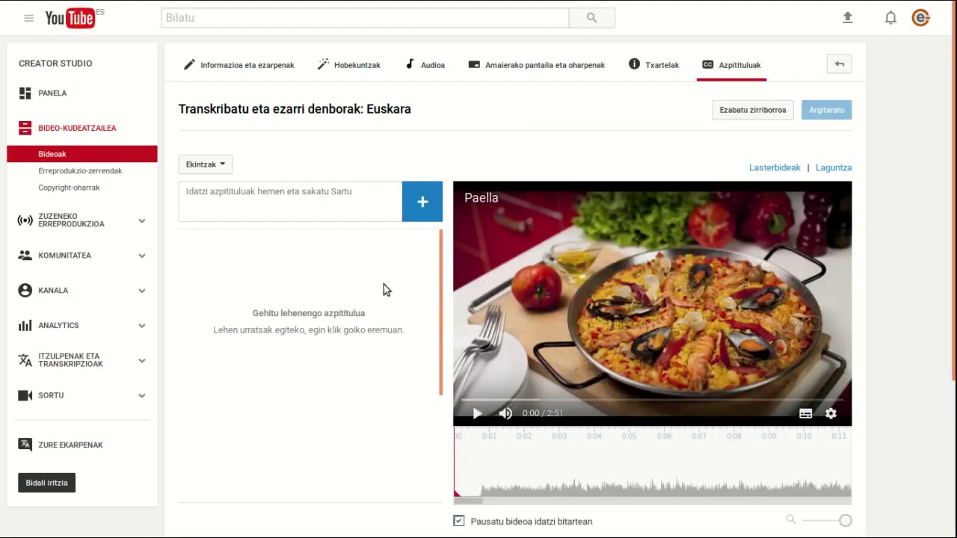
# Play the video up to 0:20 and add the subtitle "Hauek dira osagaiak:" at that point
pyautogui.click(477, 415)
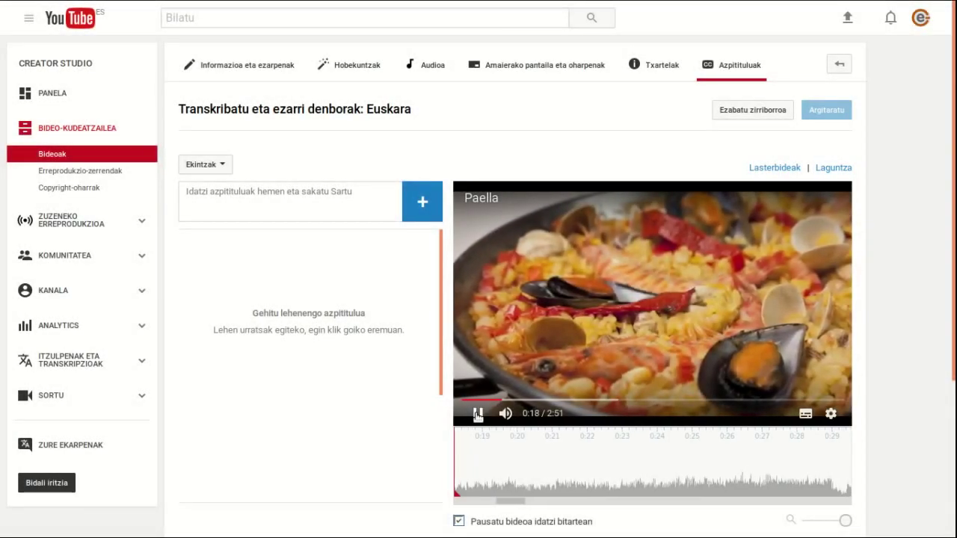
pyautogui.click(478, 414)
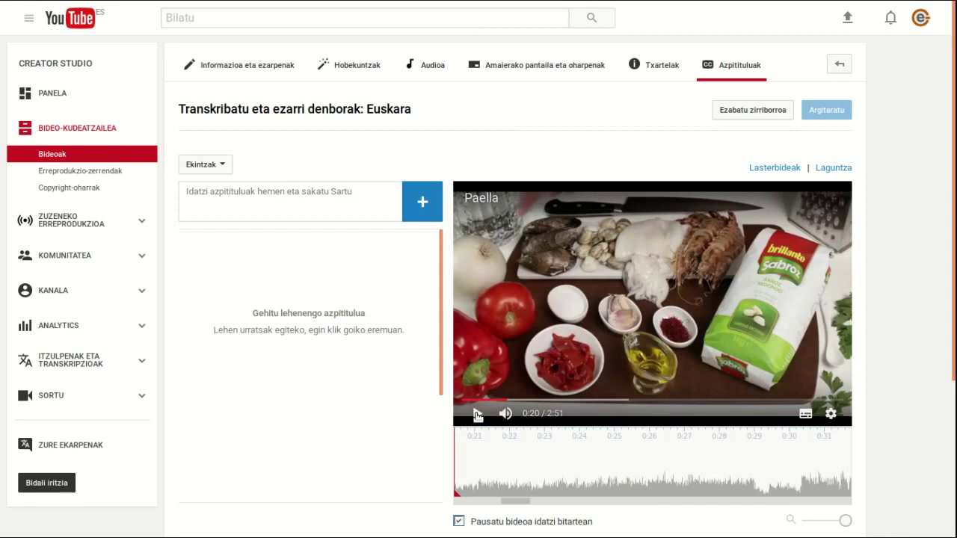
pyautogui.click(368, 193)
pyautogui.write('Hauek dira osagaiak:')
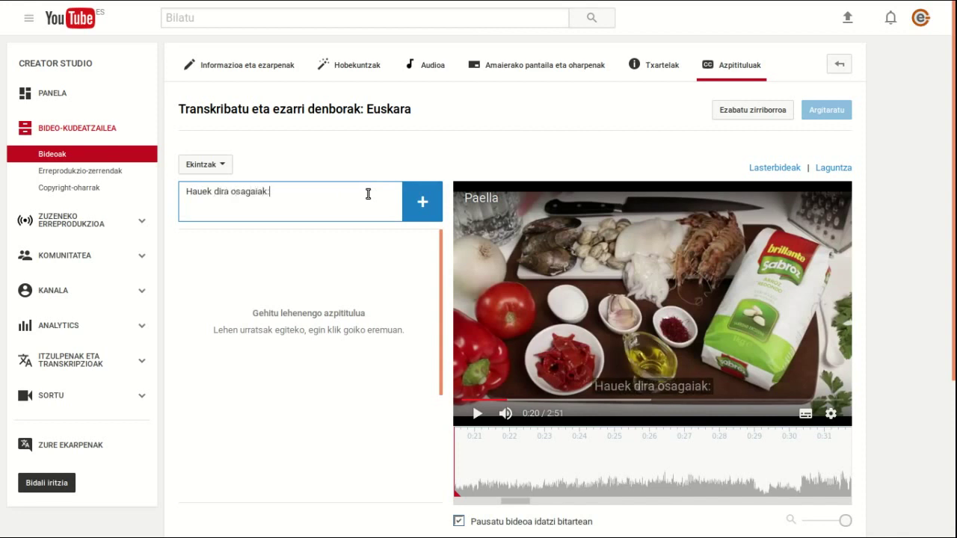
pyautogui.click(414, 200)
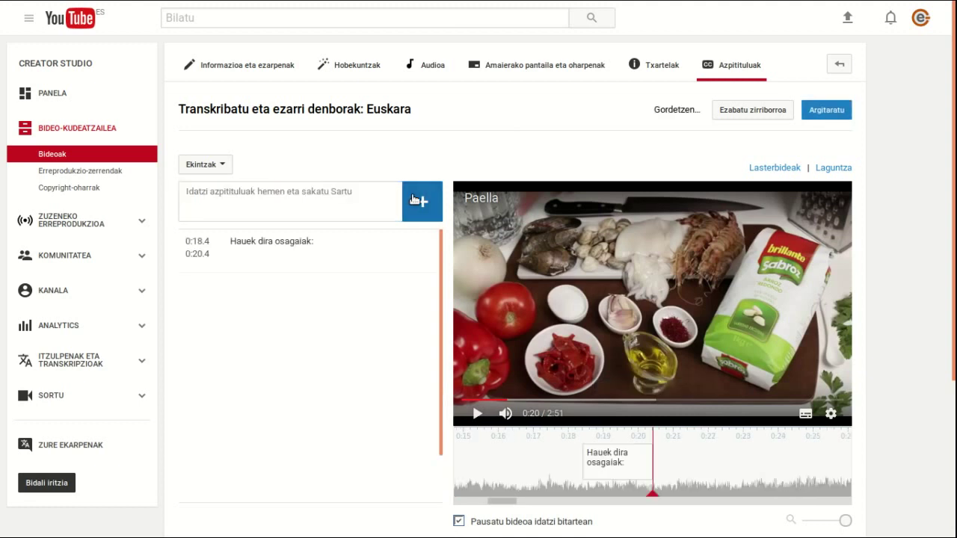
# Lengthen the first subtitle on the timeline and shift it to run from about 0:18.9 to 0:22.3
pyautogui.moveTo(610, 465)
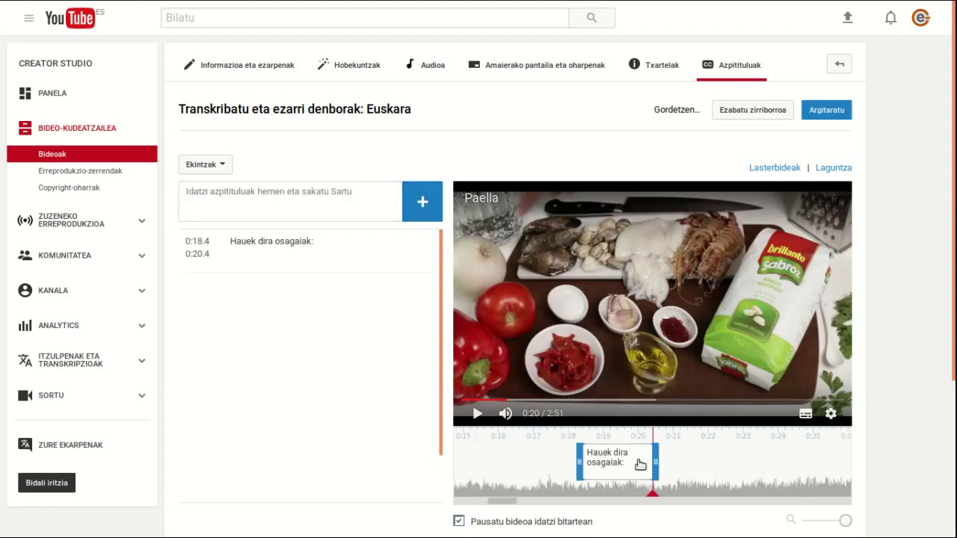
pyautogui.moveTo(657, 459); pyautogui.dragTo(707, 460)
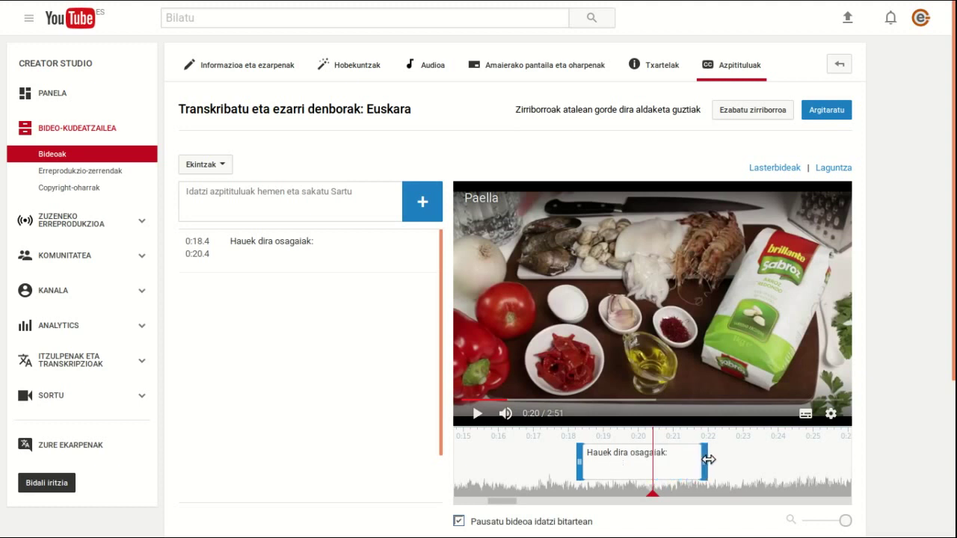
pyautogui.click(644, 464)
pyautogui.moveTo(643, 463); pyautogui.dragTo(669, 463)
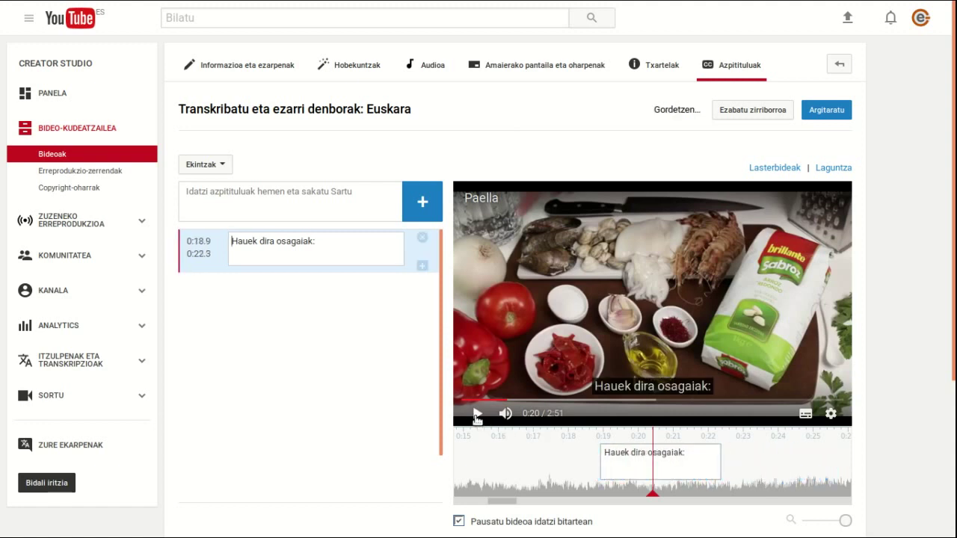
# Play the video on to about 0:22 and add the subtitle "Piperrak, olioa..." there
pyautogui.click(476, 415)
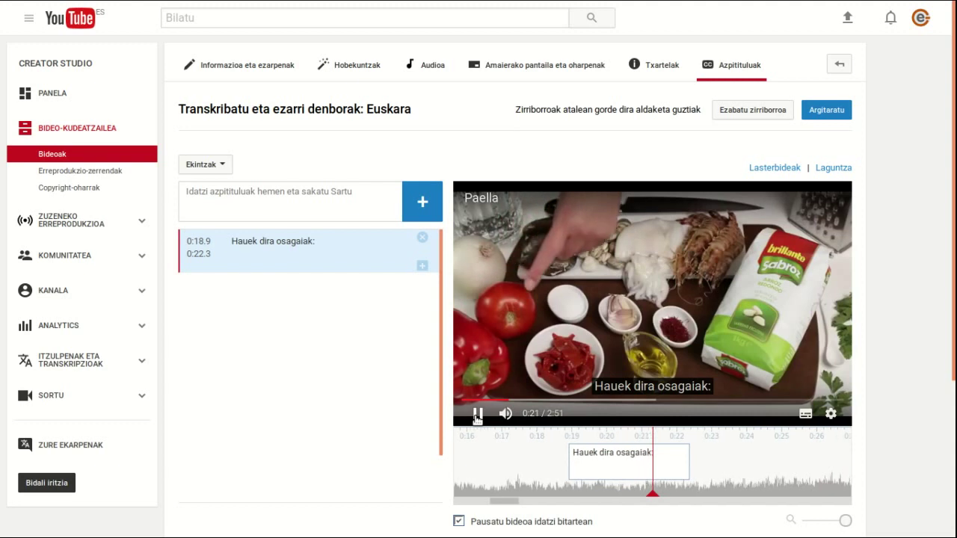
pyautogui.click(339, 193)
pyautogui.click(359, 195)
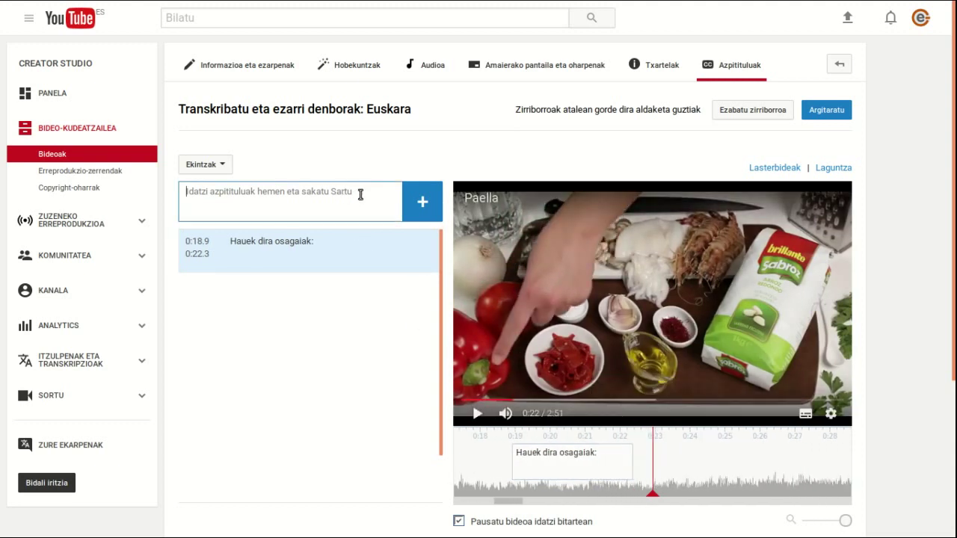
pyautogui.write('Pi')
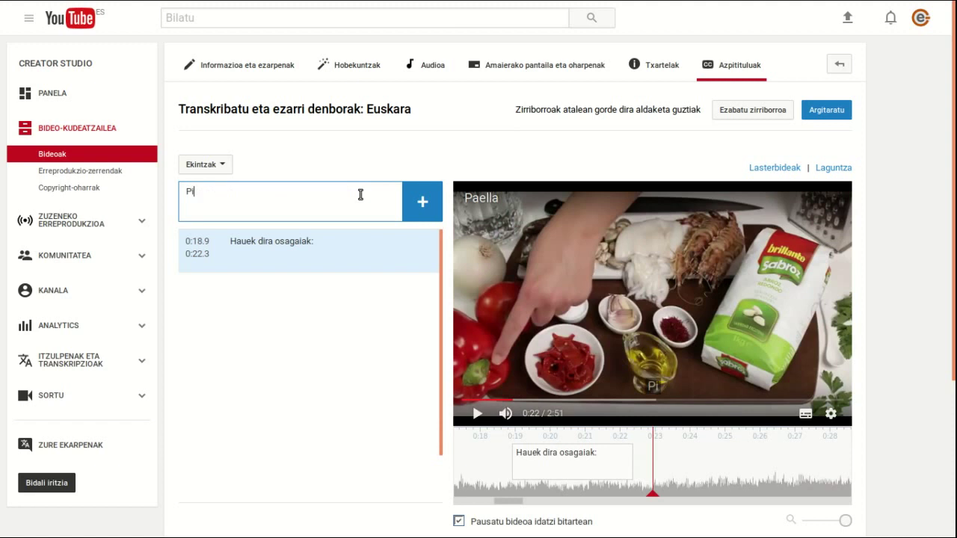
pyautogui.write('perrak')
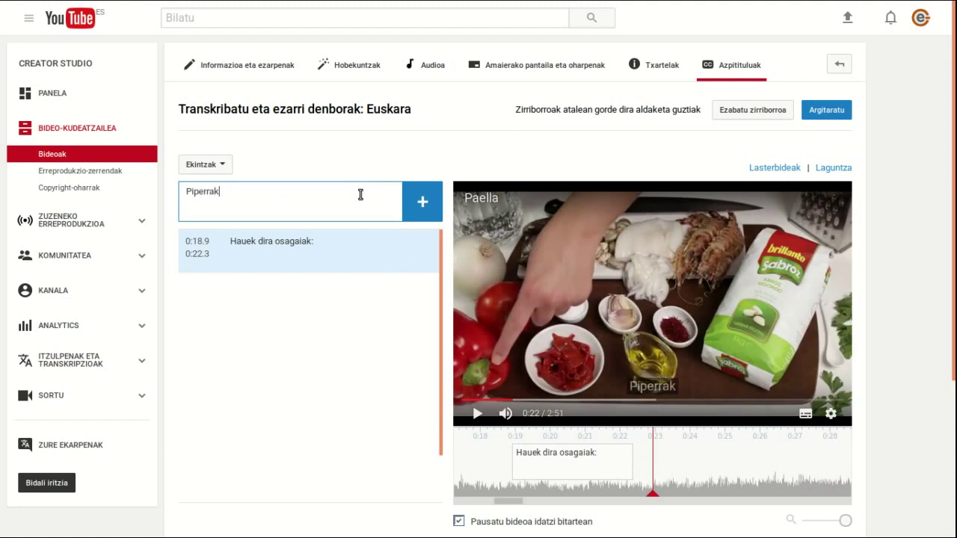
pyautogui.write(', olioa')
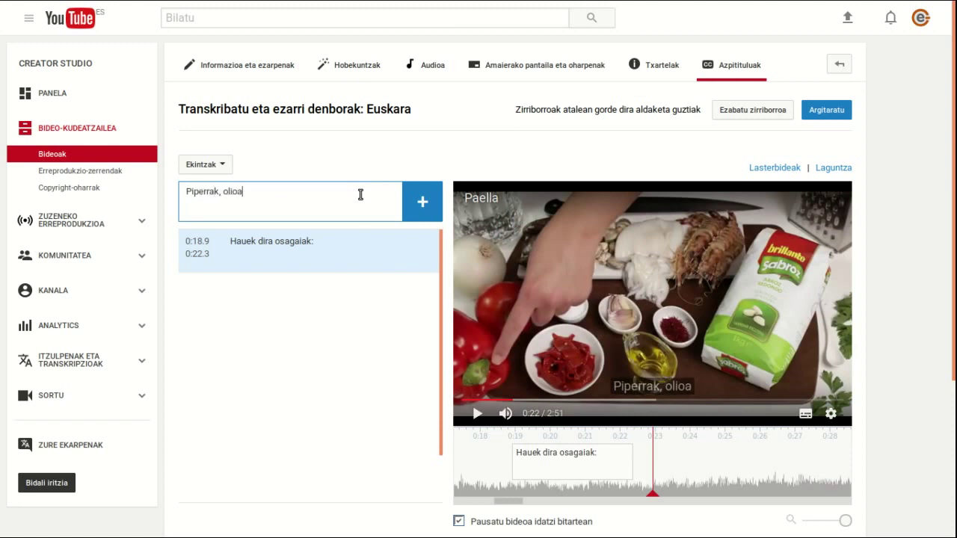
pyautogui.write('...')
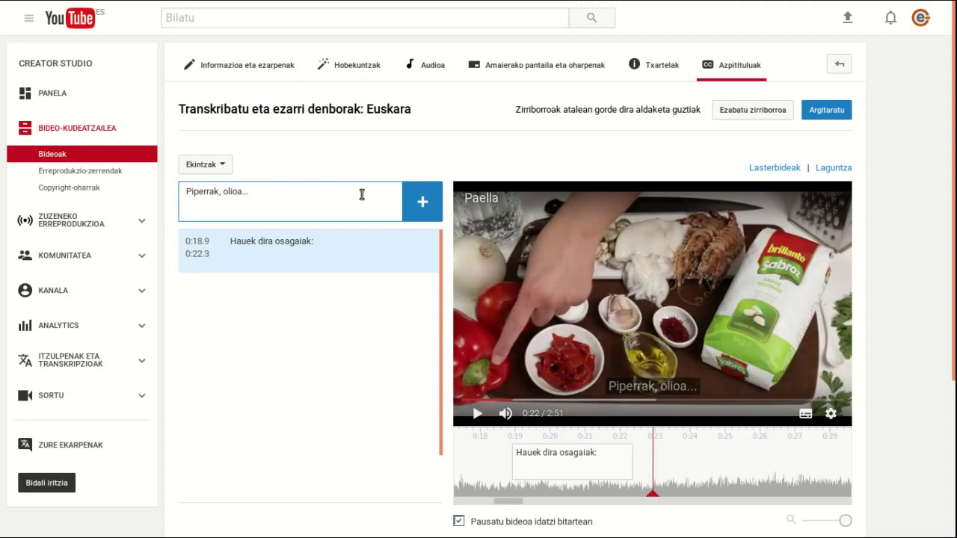
pyautogui.click(410, 198)
# Adjust the "Piperrak, olioa..." subtitle on the timeline to run from 0:22.6 to 0:25.4, and publish the Euskara subtitles
pyautogui.moveTo(642, 463); pyautogui.dragTo(740, 463)
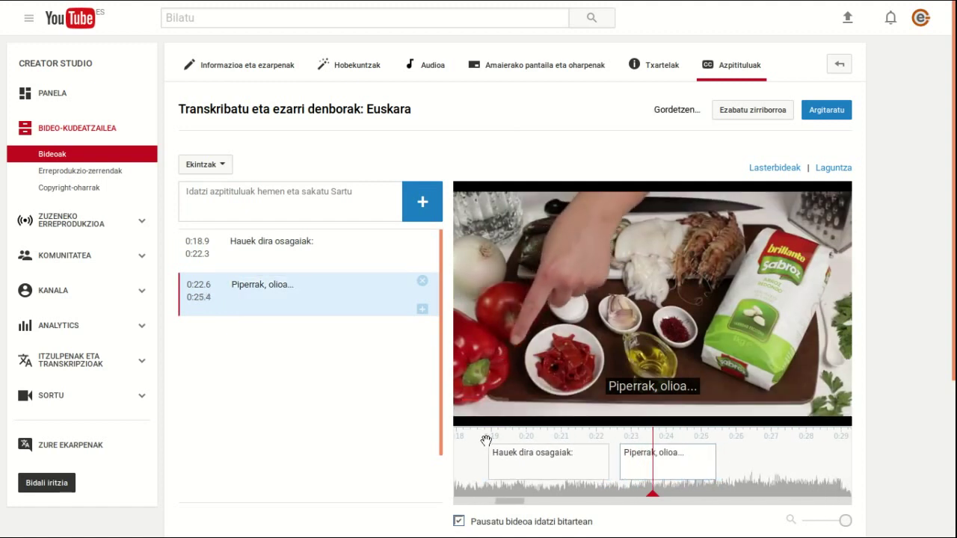
pyautogui.moveTo(473, 420)
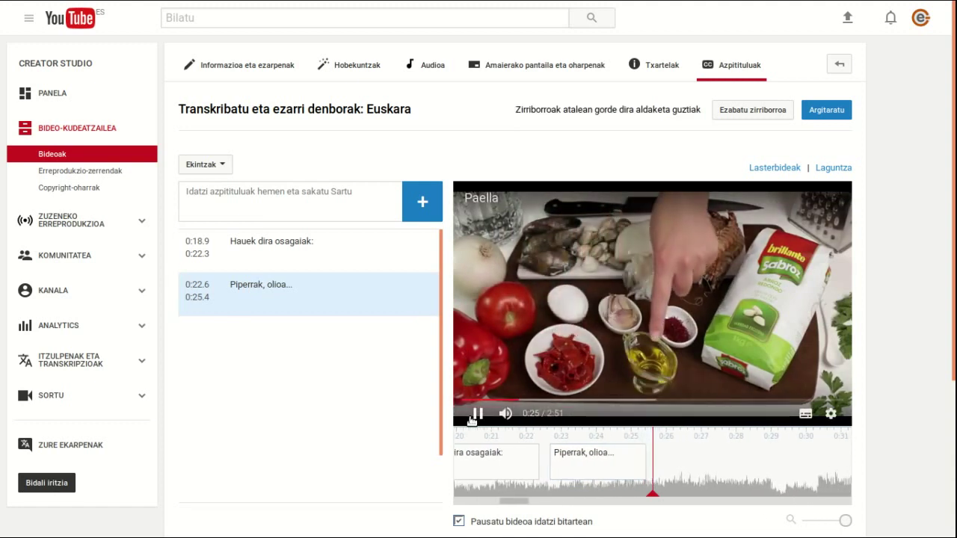
pyautogui.click(477, 416)
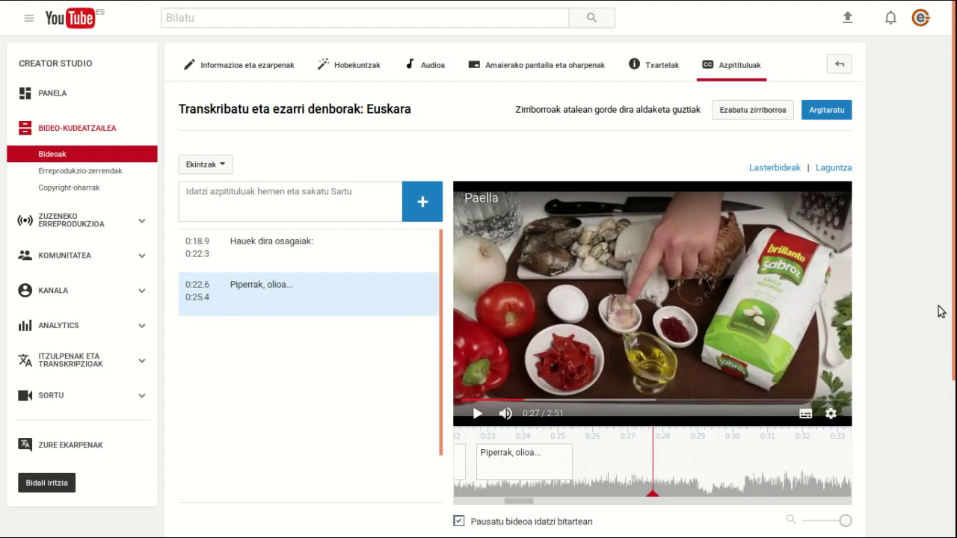
pyautogui.click(840, 114)
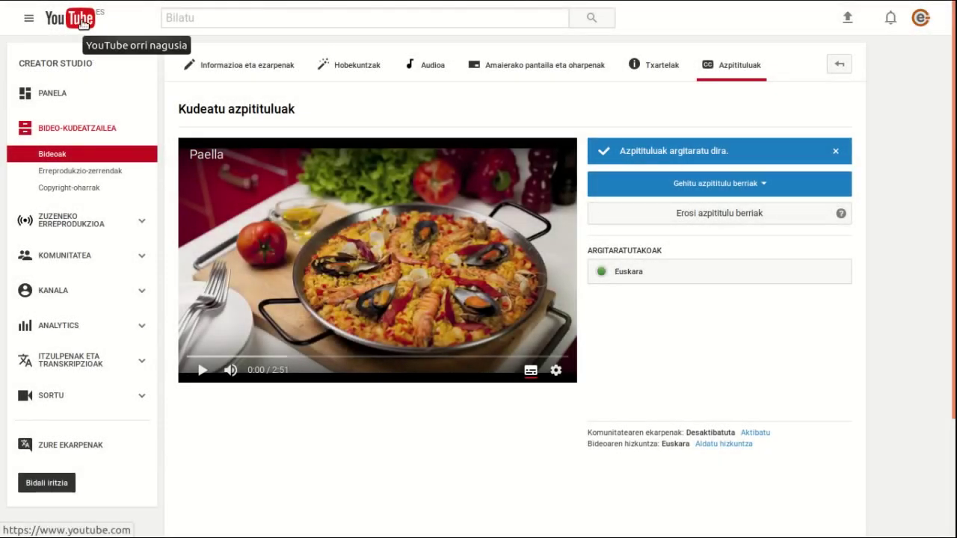
# Open the Paella video from the YouTube home page and reopen its published Euskara subtitles for editing
pyautogui.click(83, 24)
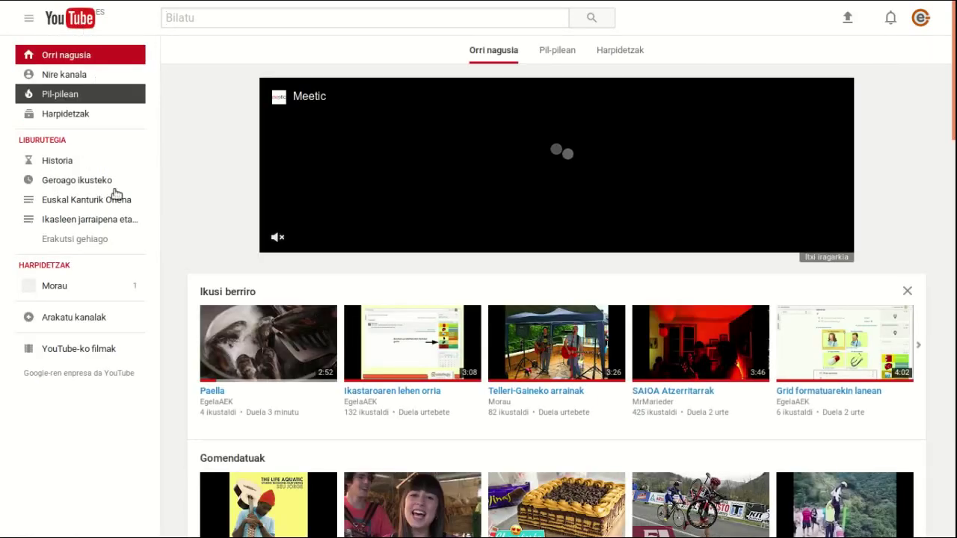
pyautogui.click(283, 345)
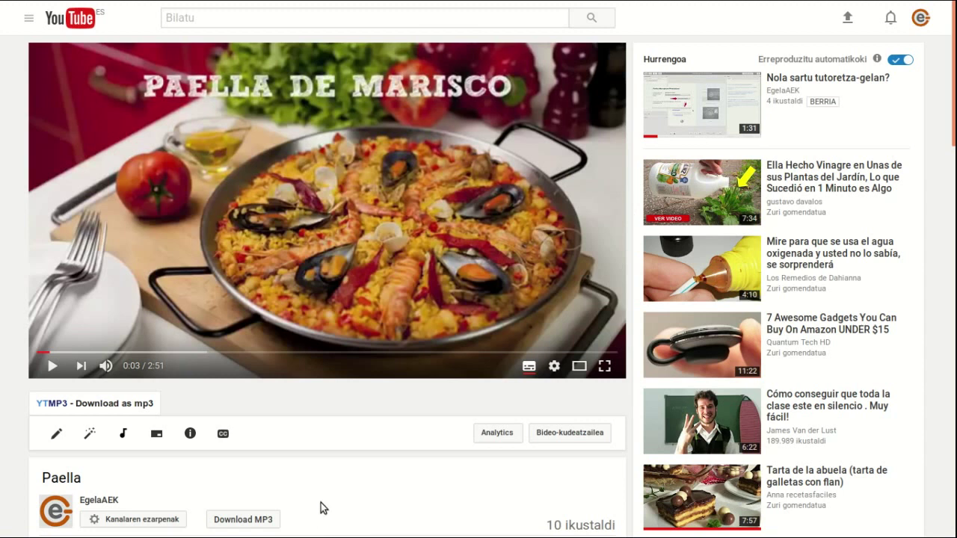
pyautogui.click(222, 434)
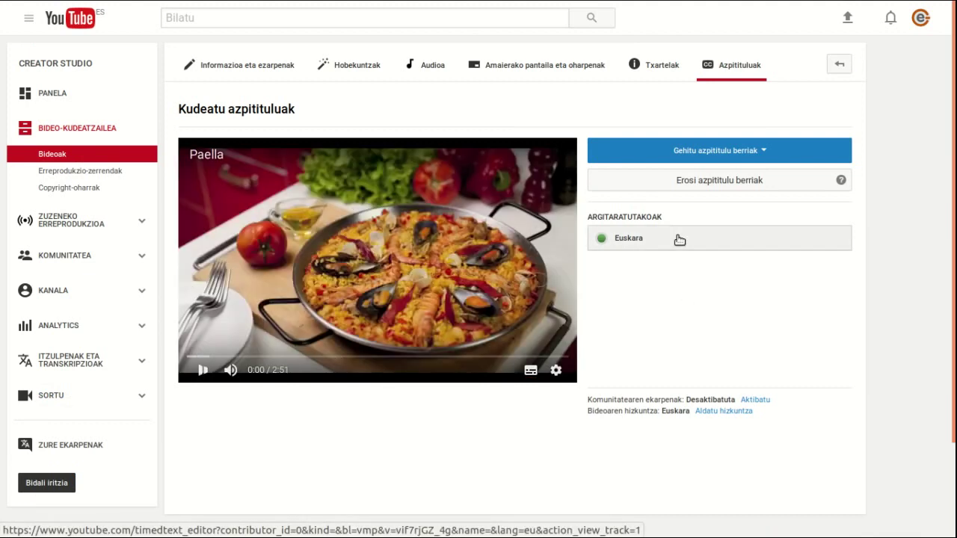
pyautogui.click(680, 239)
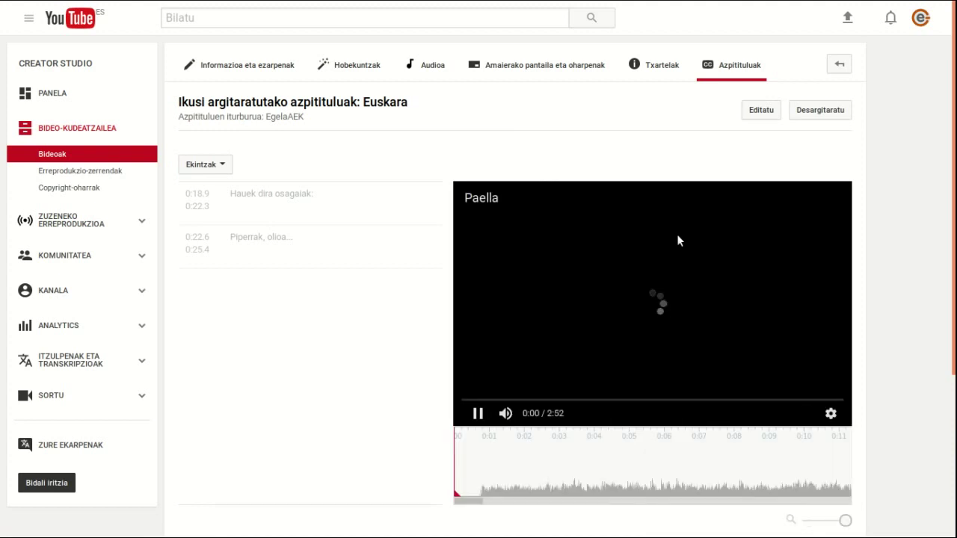
pyautogui.click(758, 111)
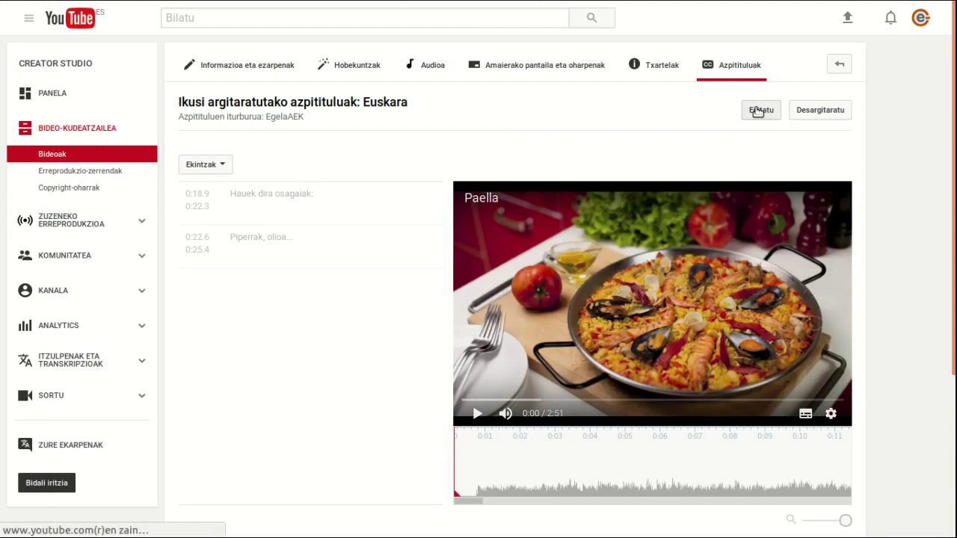
# Add the subtitle "Editatzen jarrai dezakezu" and shift it on the timeline to run from about 0:08.9 to 0:10.9
pyautogui.click(375, 198)
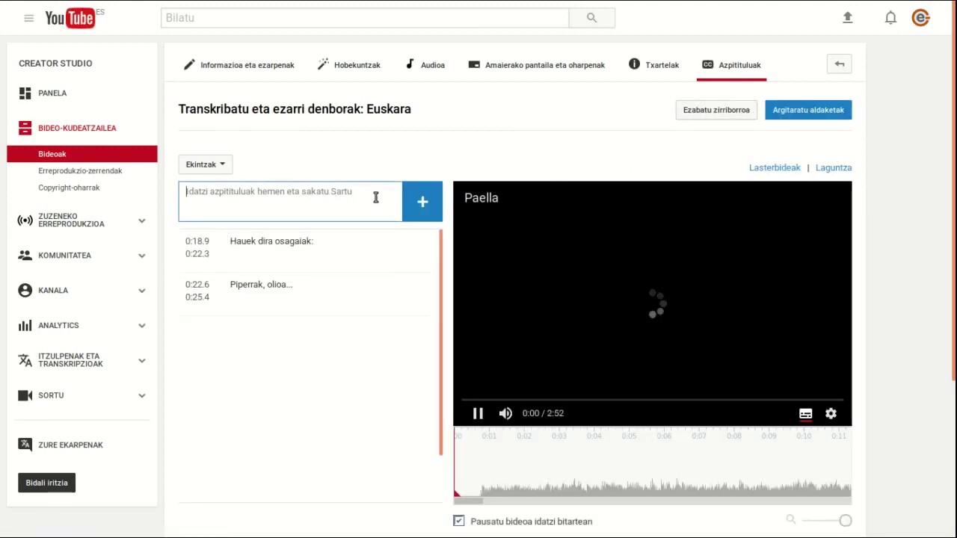
pyautogui.write('Edi')
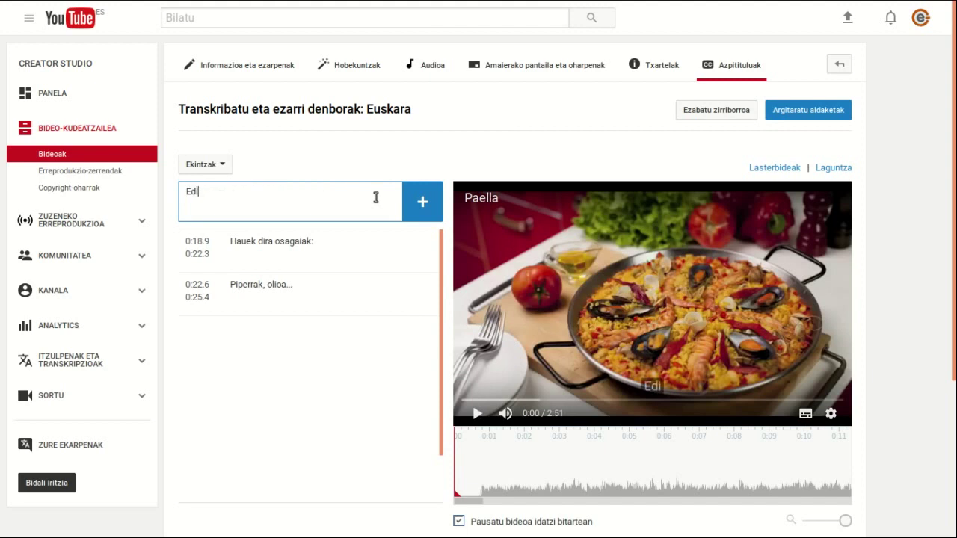
pyautogui.write('tatze')
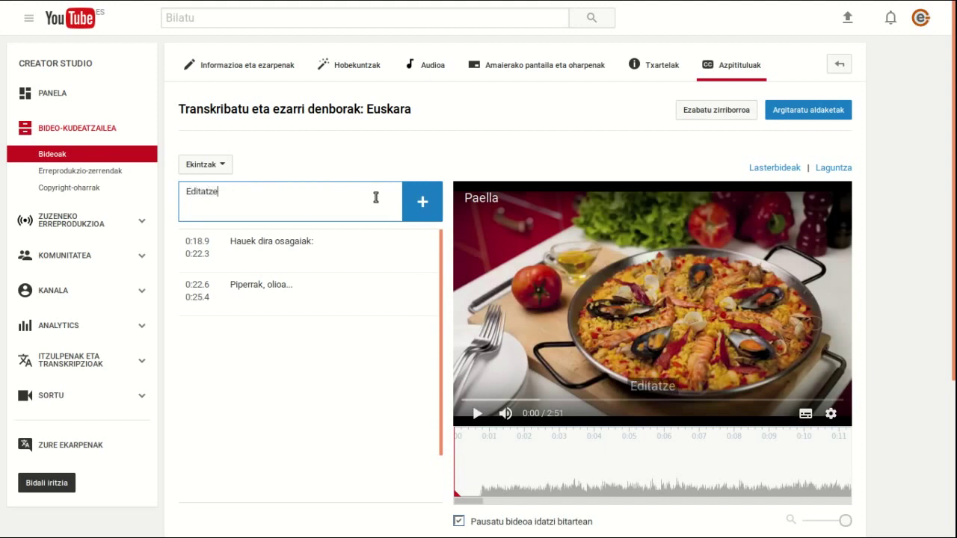
pyautogui.write('n jarrai dezake')
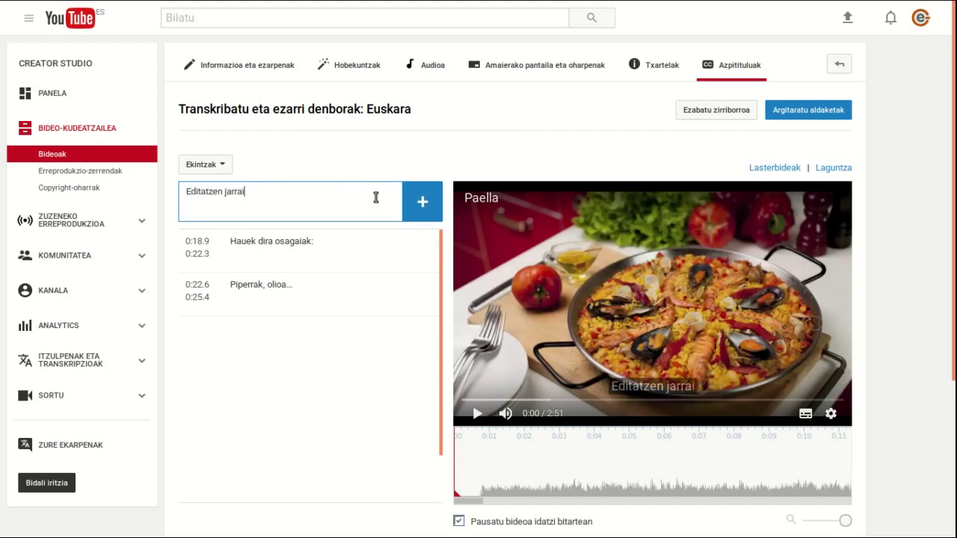
pyautogui.write('zu')
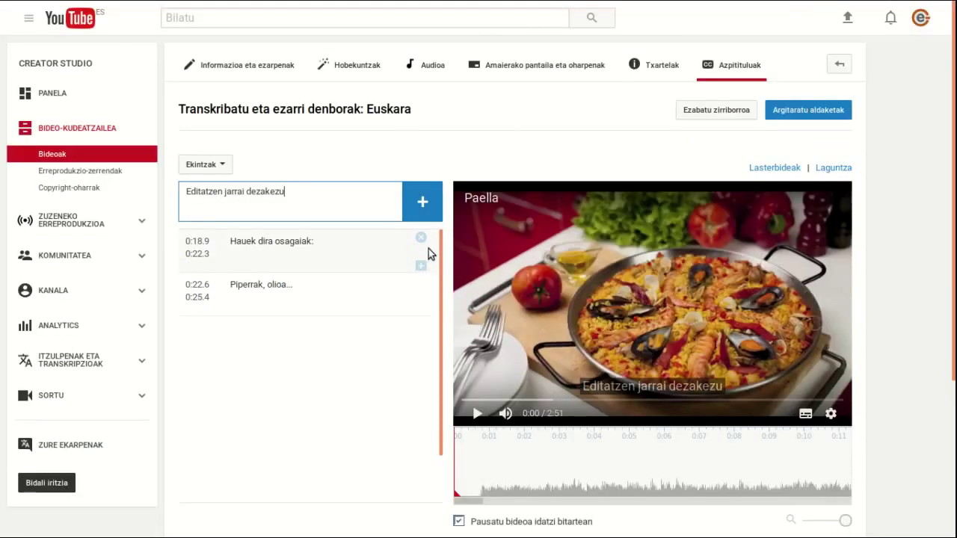
pyautogui.click(422, 199)
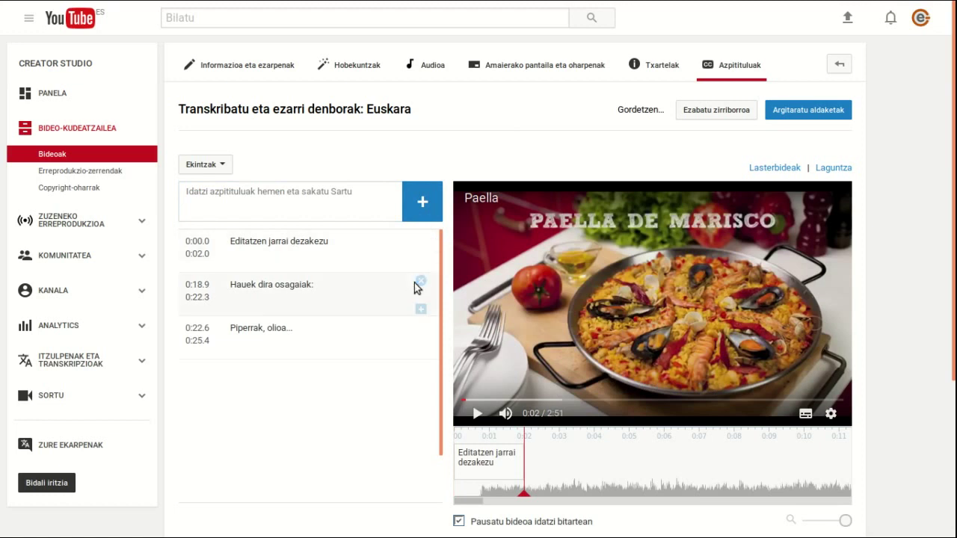
pyautogui.moveTo(490, 460); pyautogui.dragTo(818, 469)
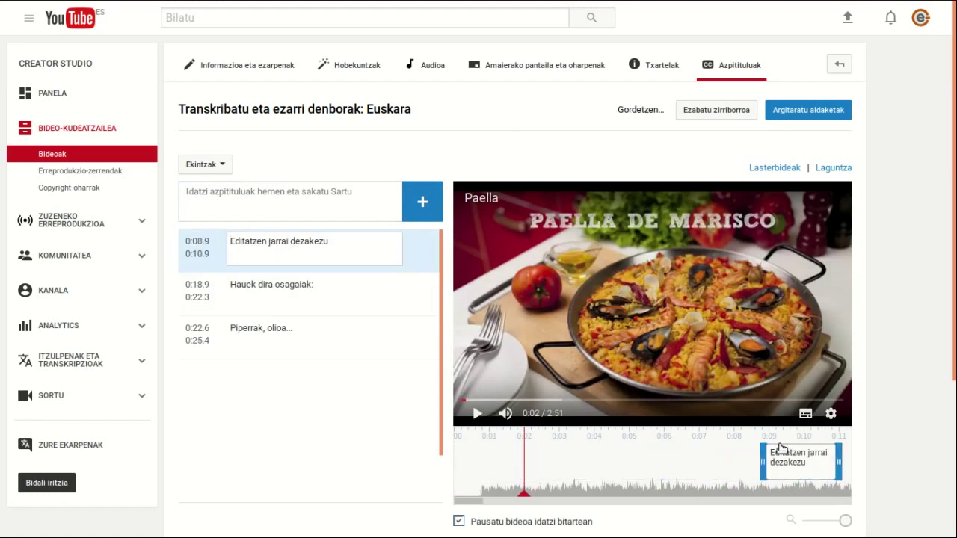
pyautogui.moveTo(948, 39)
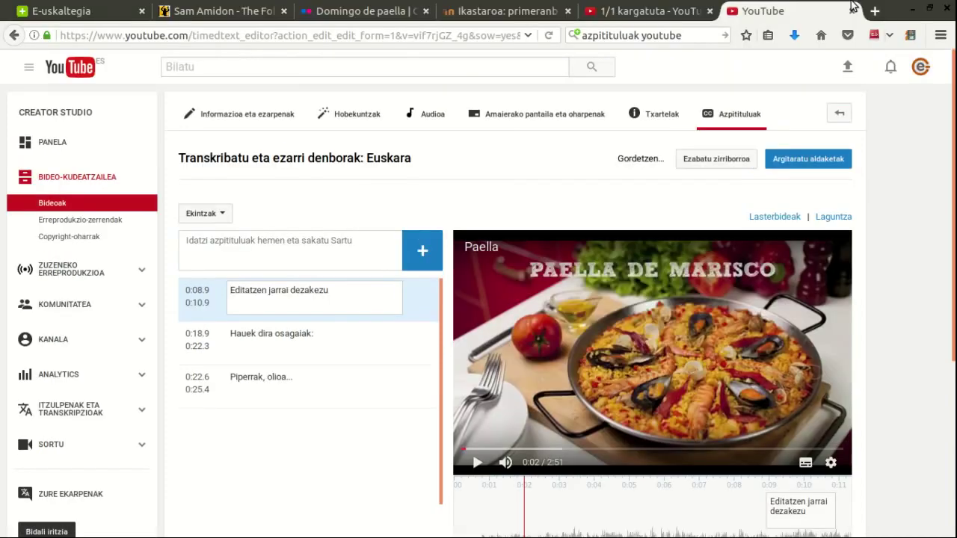